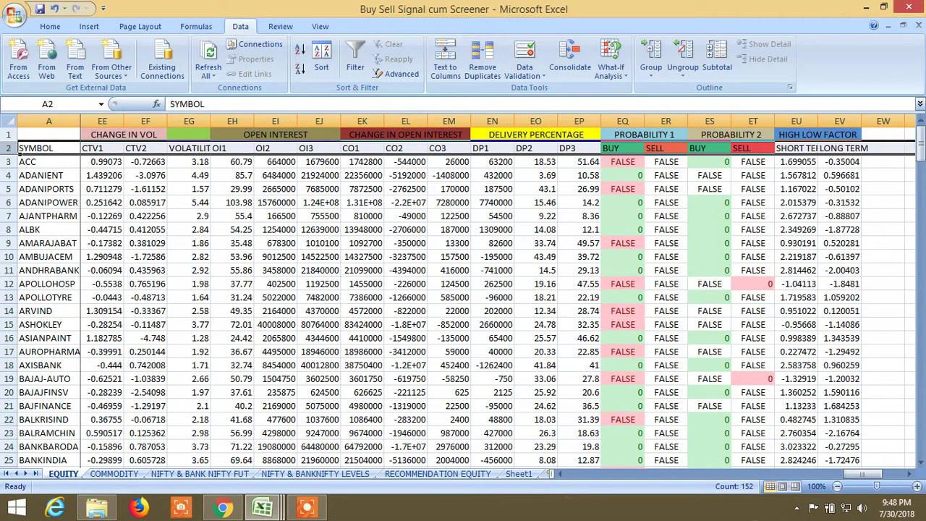
Turn on filtering for the header row and filter the SHORT TERM column to values less than or equal to 0
click(354, 62)
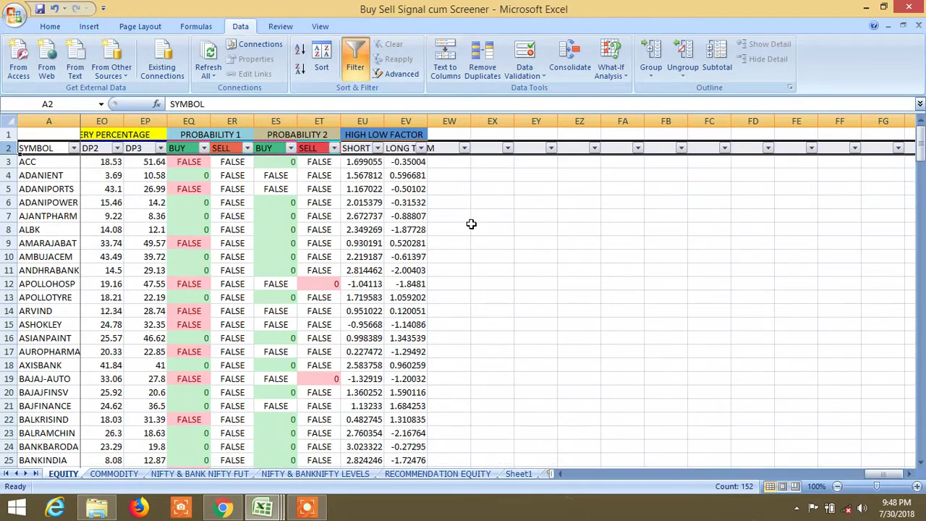
drag(877, 475, 859, 479)
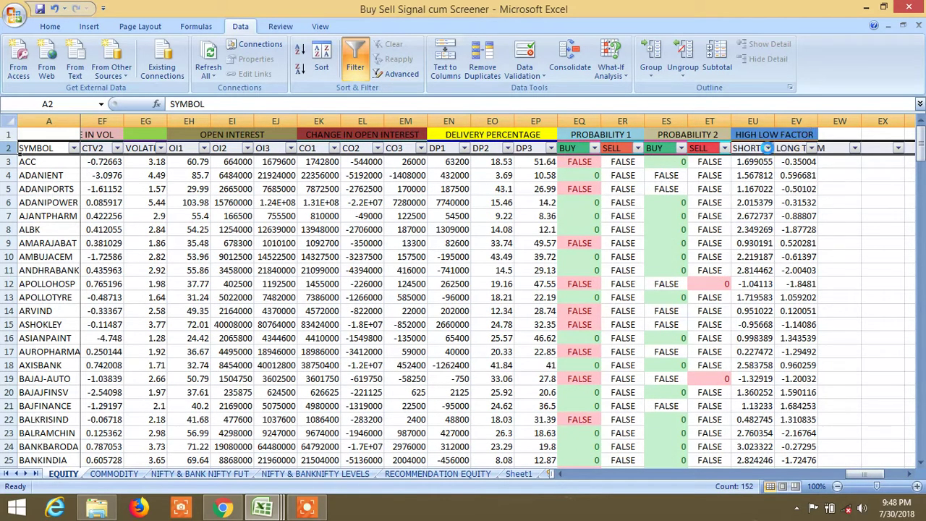
click(768, 147)
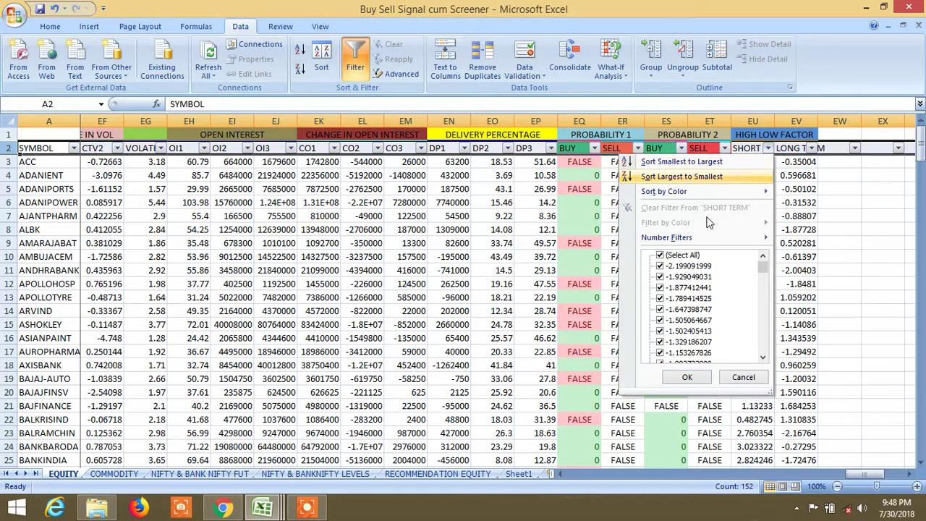
mouse_move(760, 237)
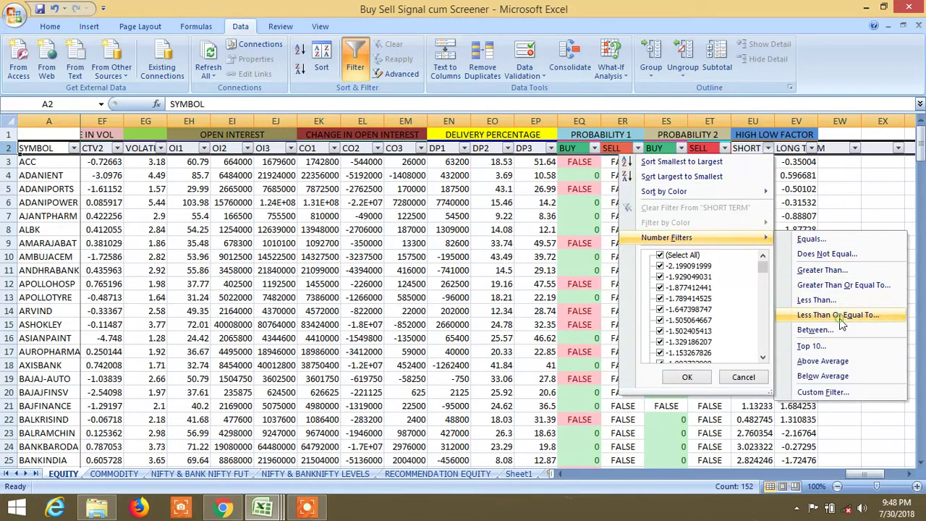
click(818, 314)
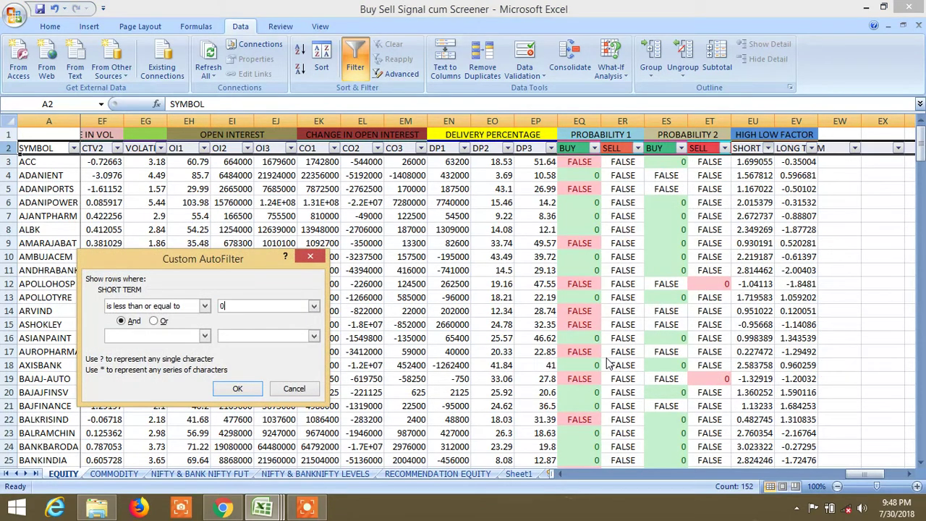
click(247, 395)
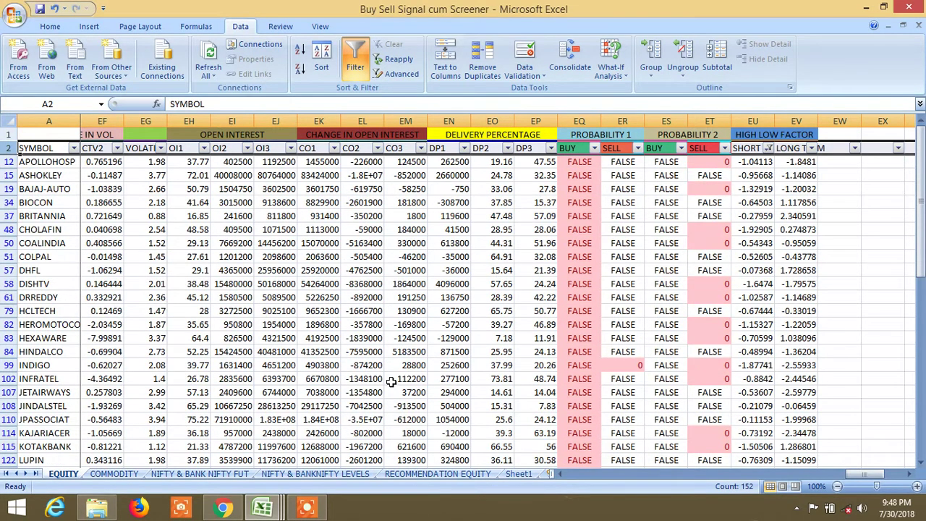
Filter the LTP column under LAST PRICE to show only values greater than 100
drag(861, 477, 532, 486)
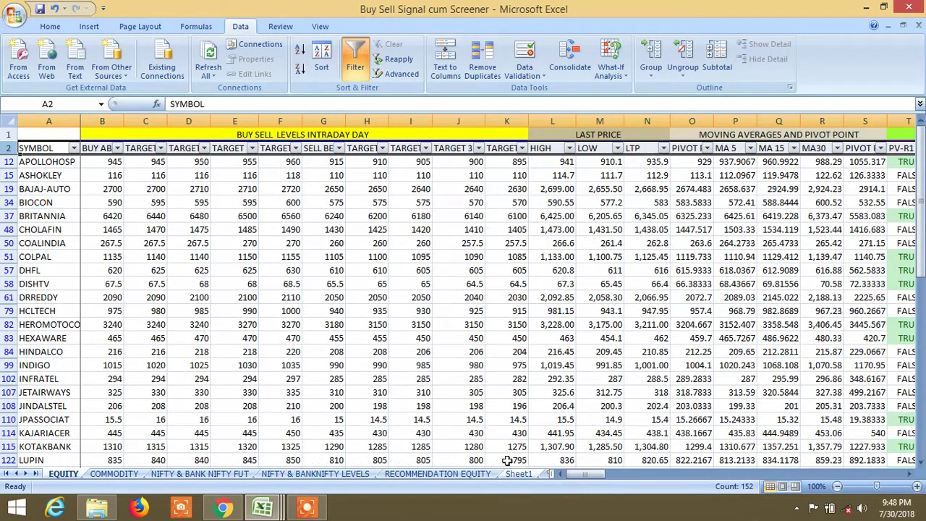
click(663, 148)
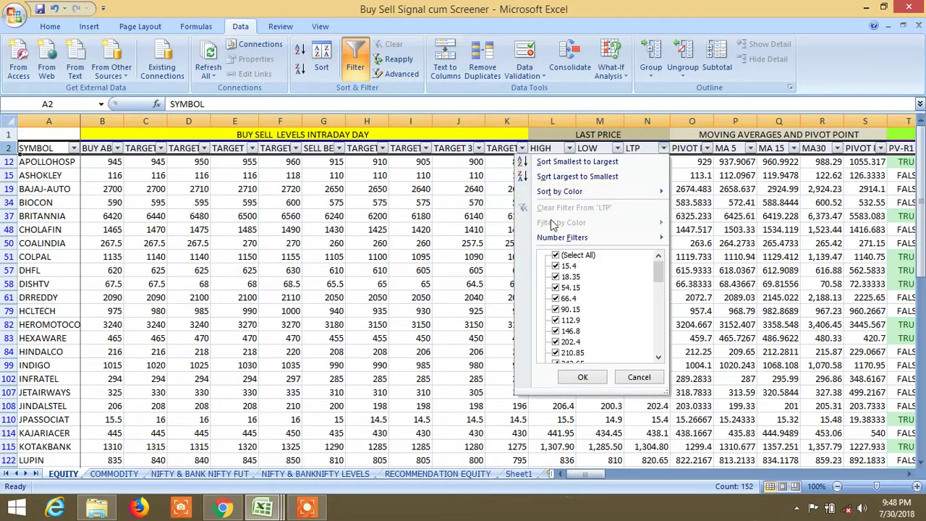
mouse_move(571, 237)
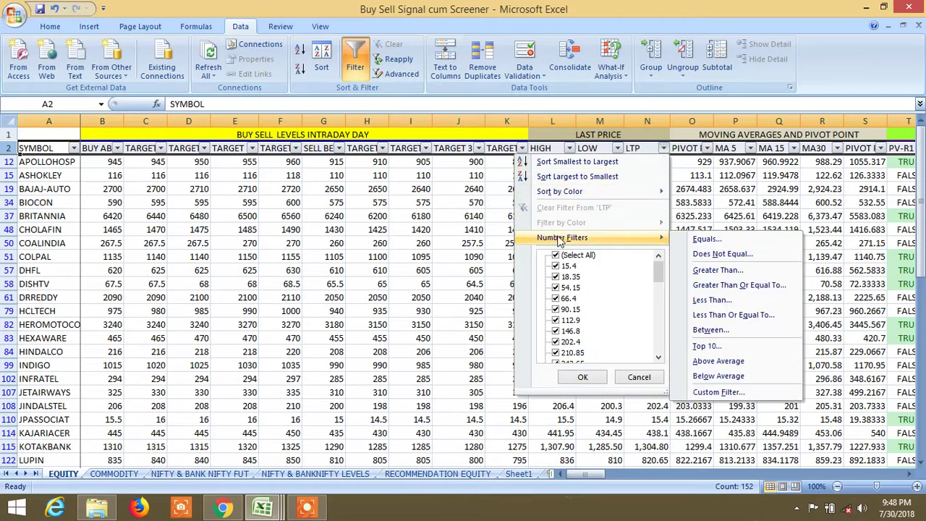
click(730, 270)
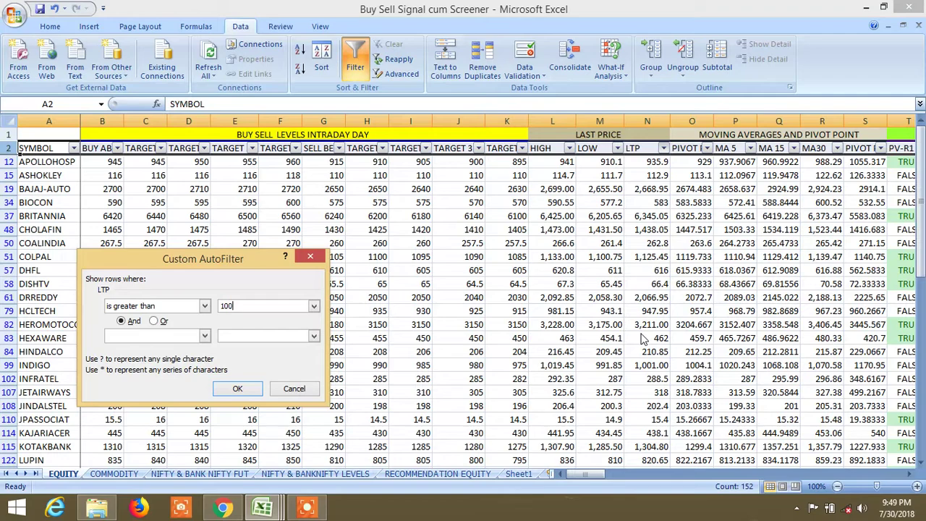
click(239, 388)
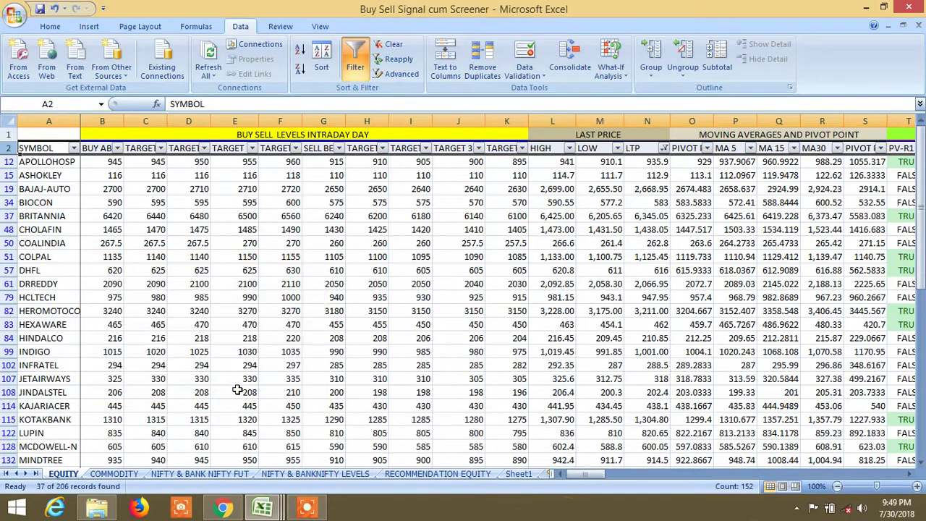
Filter the P2% column under CHANGE IN PRICE to values less than or equal to 0
drag(589, 478, 816, 460)
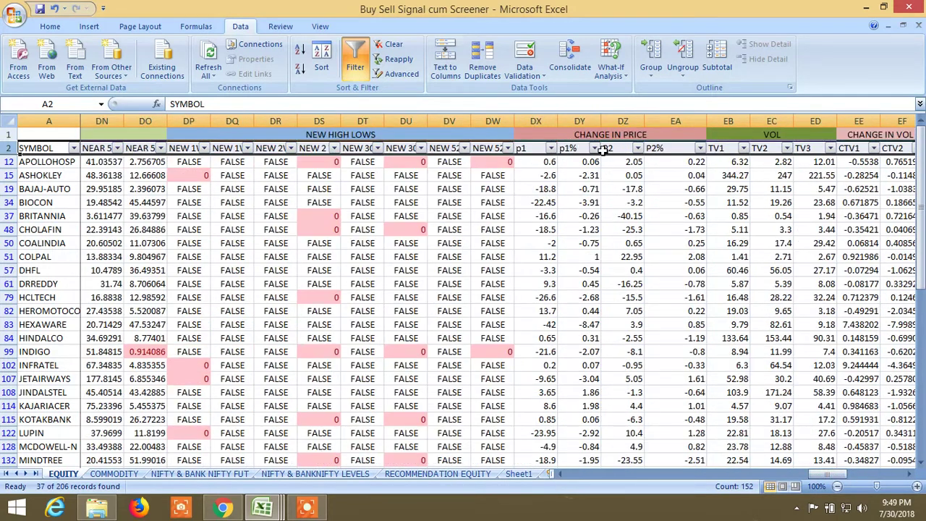
click(700, 148)
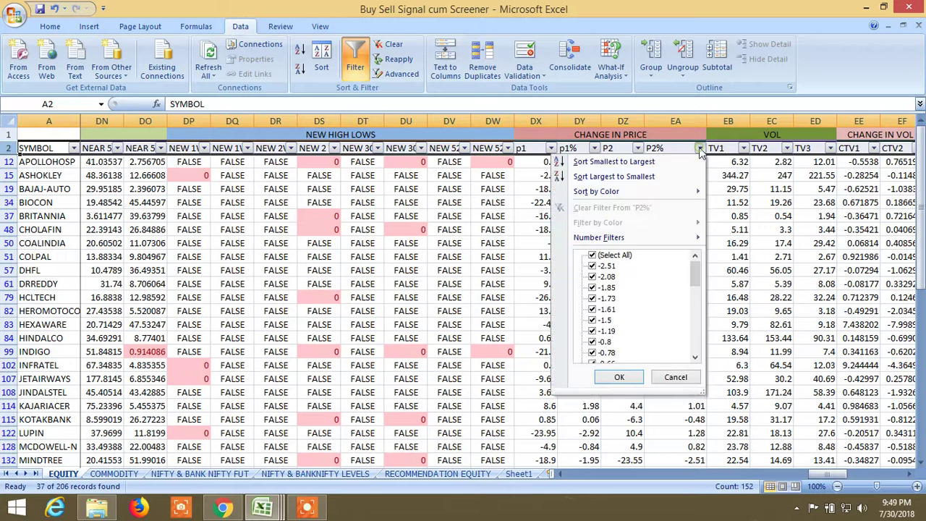
mouse_move(610, 237)
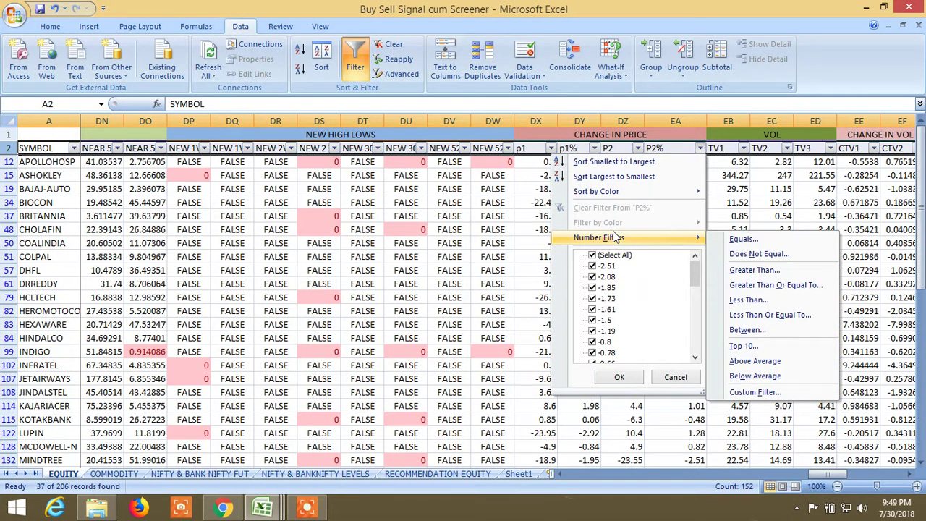
key(Escape)
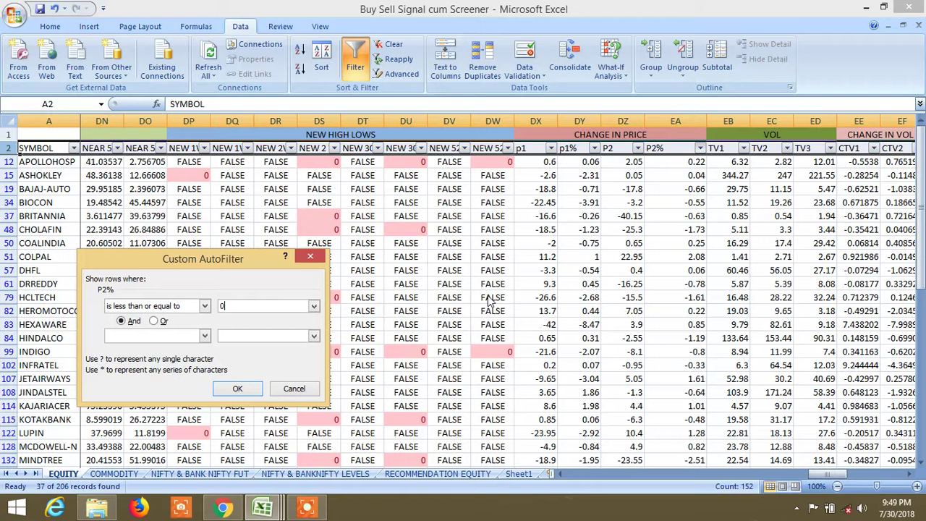
click(238, 388)
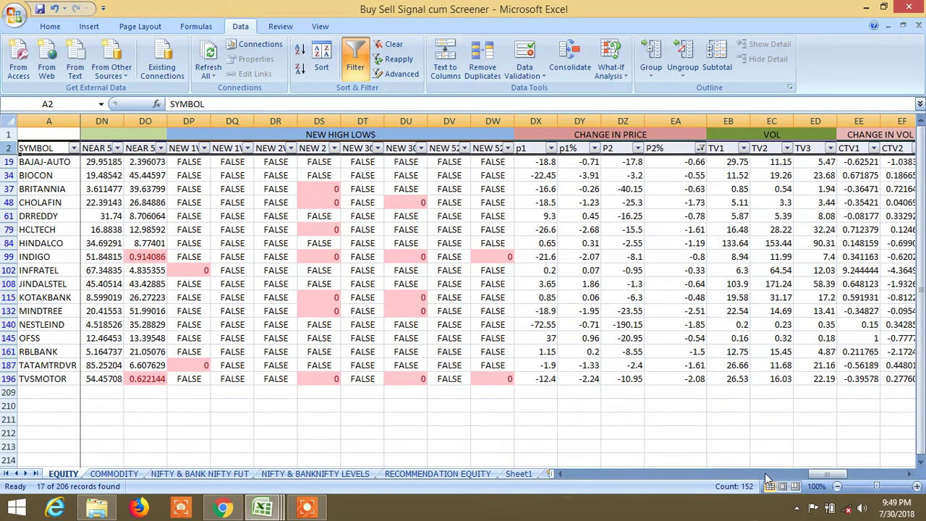
Filter the CTV2 column under CHANGE IN VOL with a greater-than-or-equal-to condition that keeps only positive changes
drag(836, 481, 856, 480)
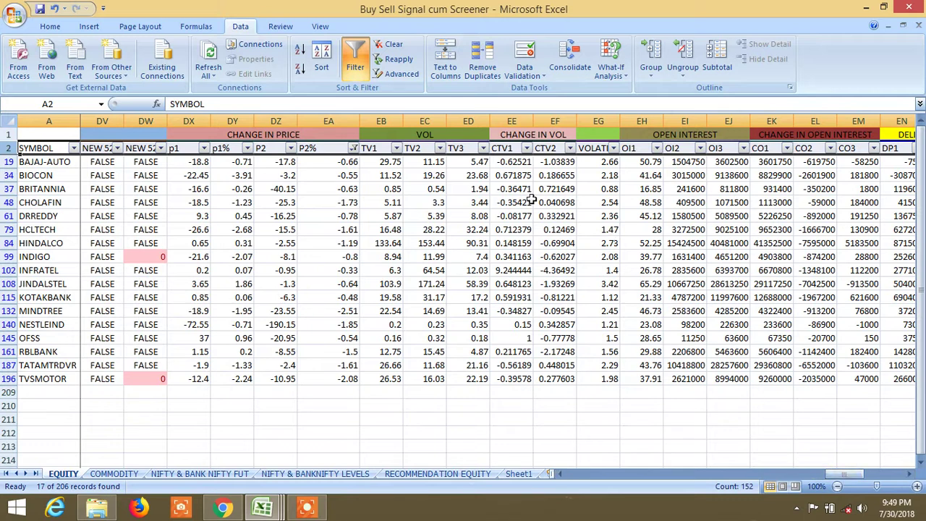
click(483, 148)
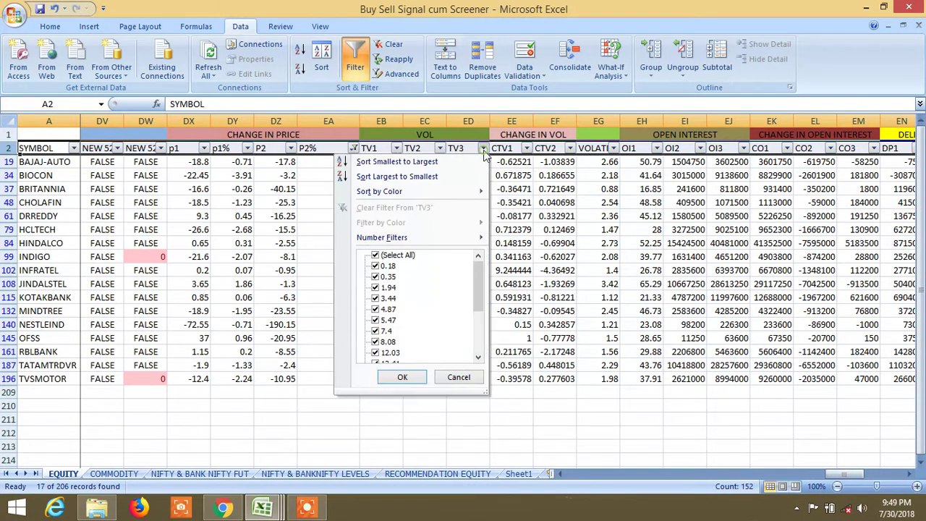
mouse_move(407, 237)
click(569, 149)
click(570, 148)
mouse_move(492, 239)
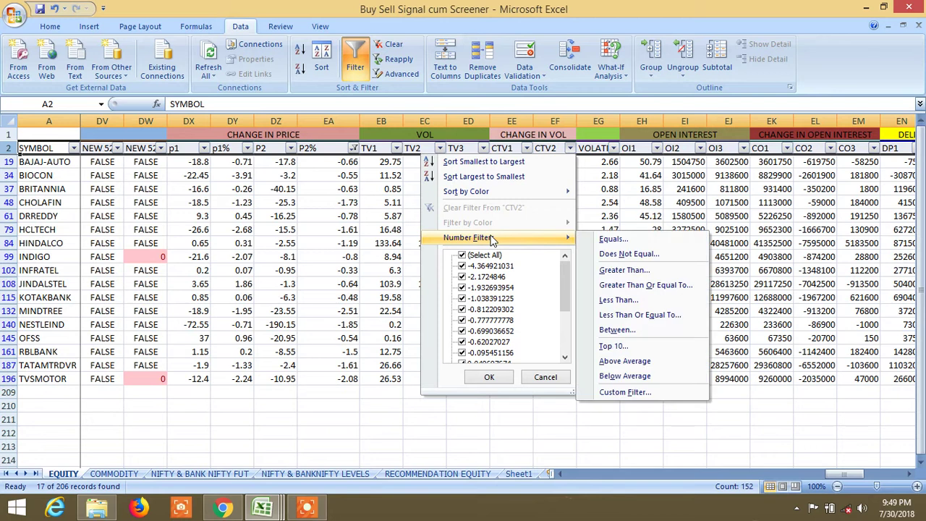
click(662, 286)
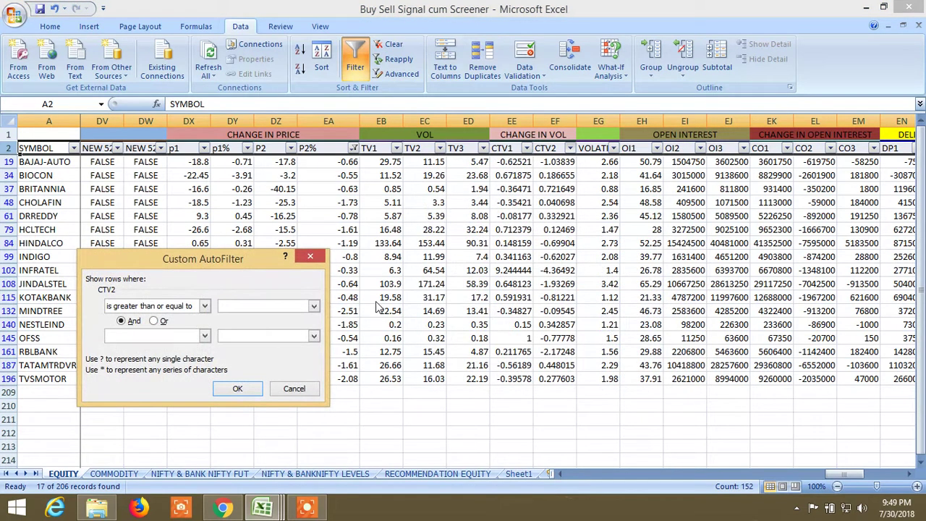
click(226, 389)
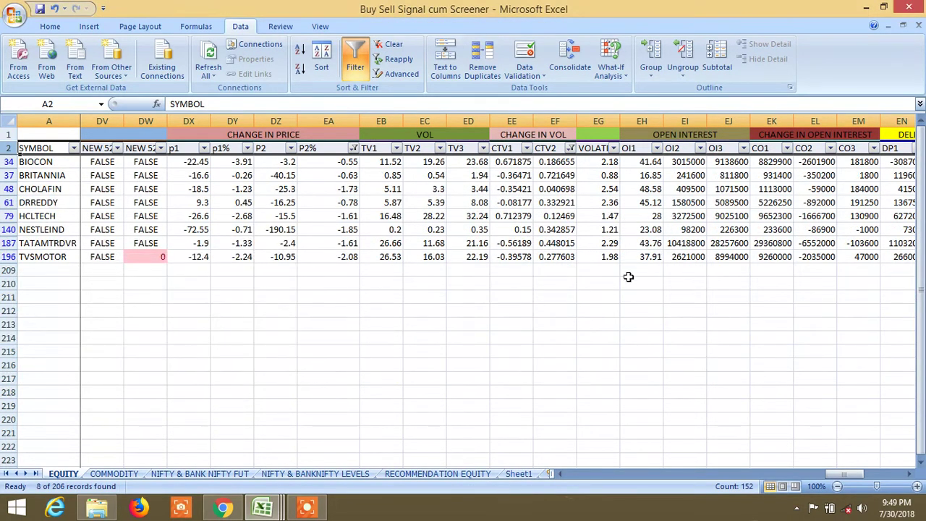
Filter the CO3 column under CHANGE IN OPEN INTEREST to values greater than or equal to 0
drag(831, 475, 841, 478)
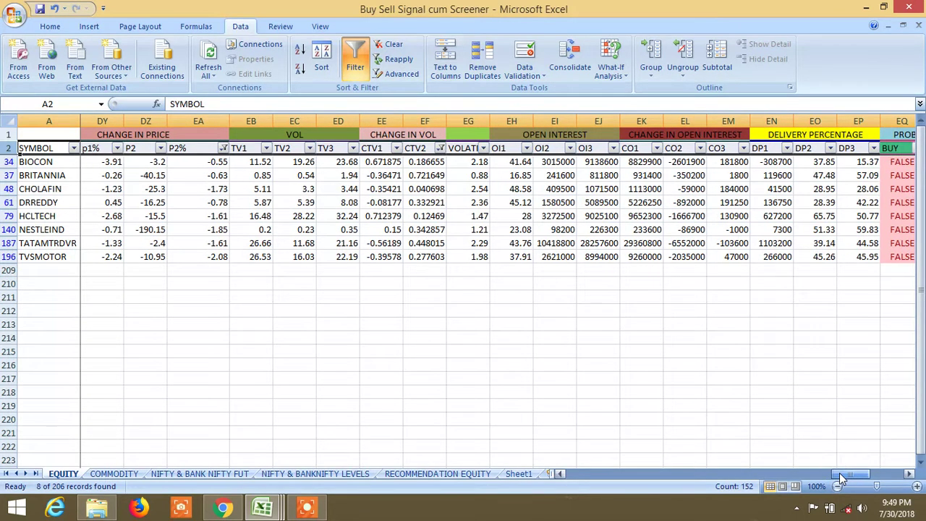
click(744, 148)
mouse_move(679, 239)
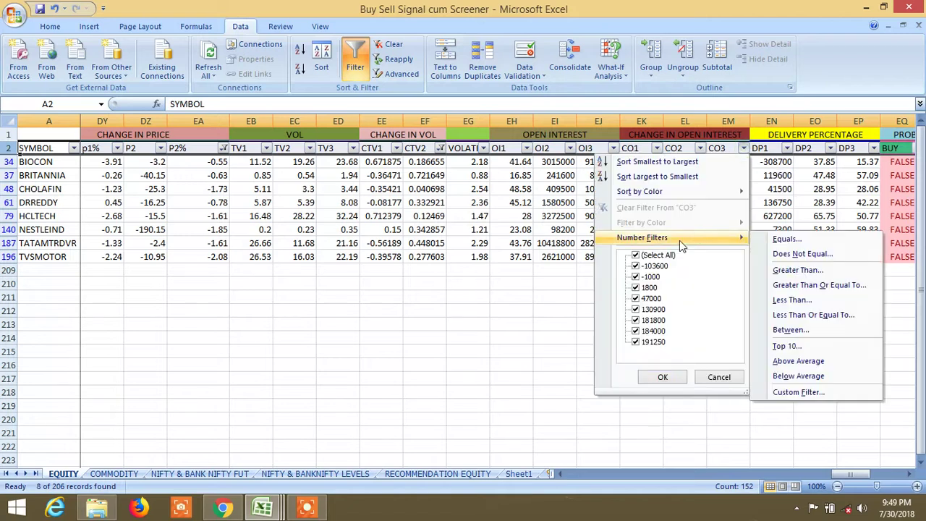
click(811, 286)
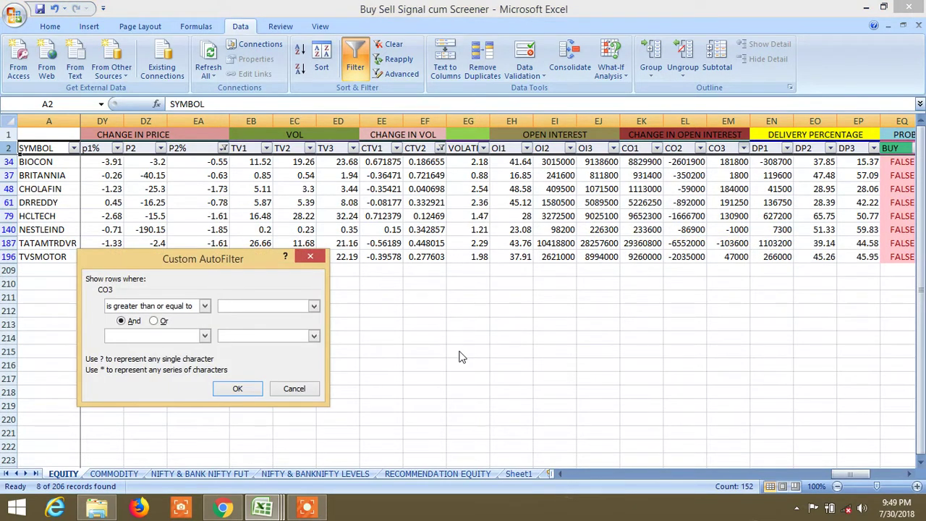
text(0)
click(238, 388)
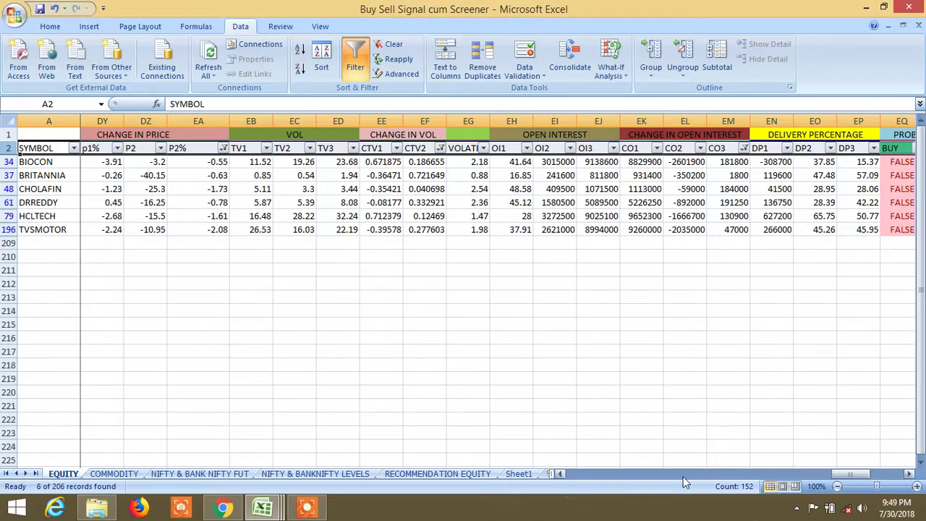
Filter the SELL column under PROBABILITY 2 to show only the rows with the value 0
drag(847, 474, 867, 478)
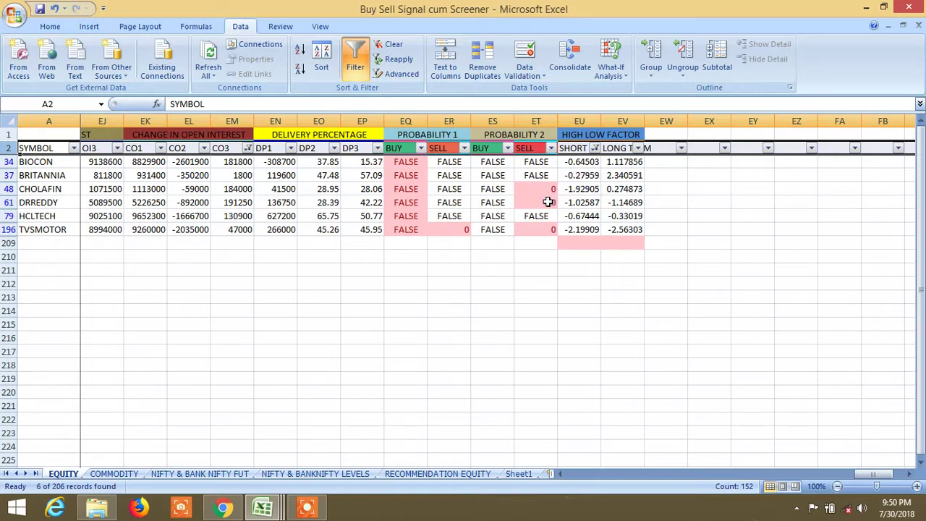
click(550, 148)
click(443, 278)
click(470, 377)
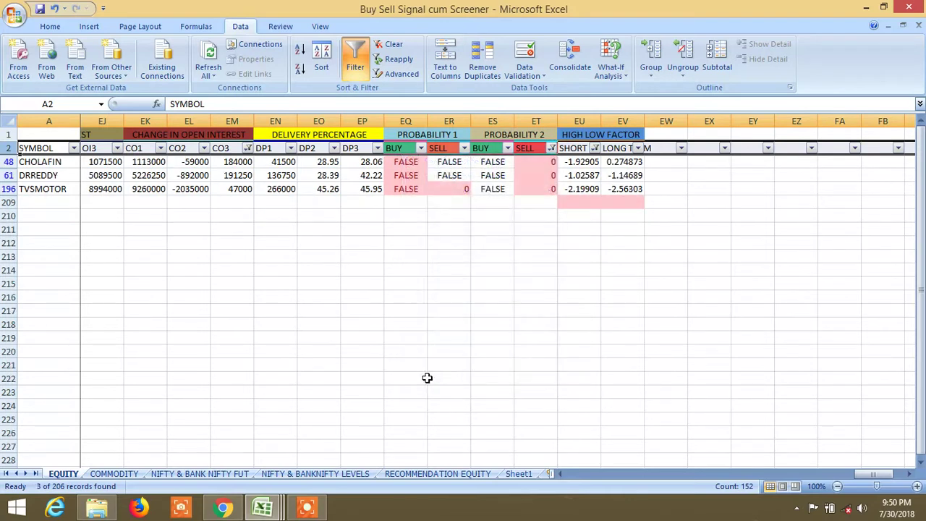
click(382, 377)
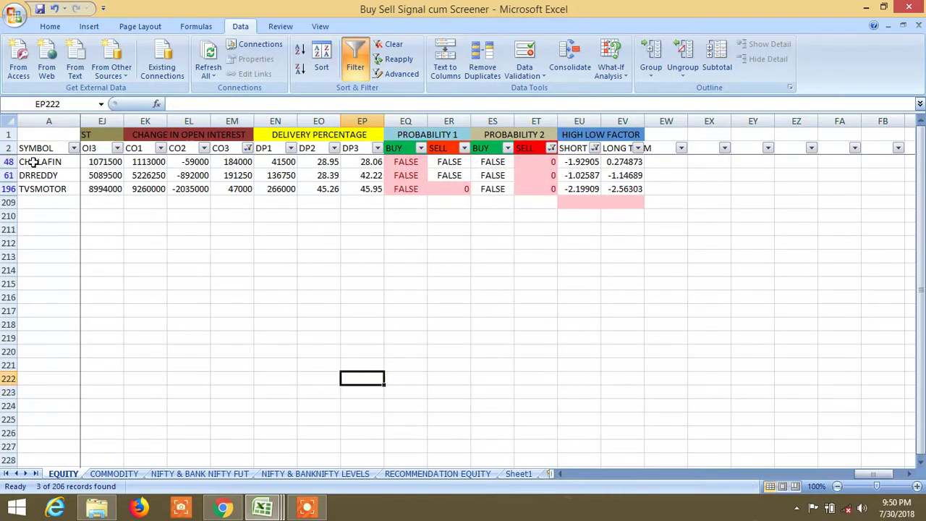
Review the shortlisted stocks' intraday and positional buy/sell levels and compare them with the sell side of the RECOMMENDATION EQUITY sheet
drag(877, 473, 567, 473)
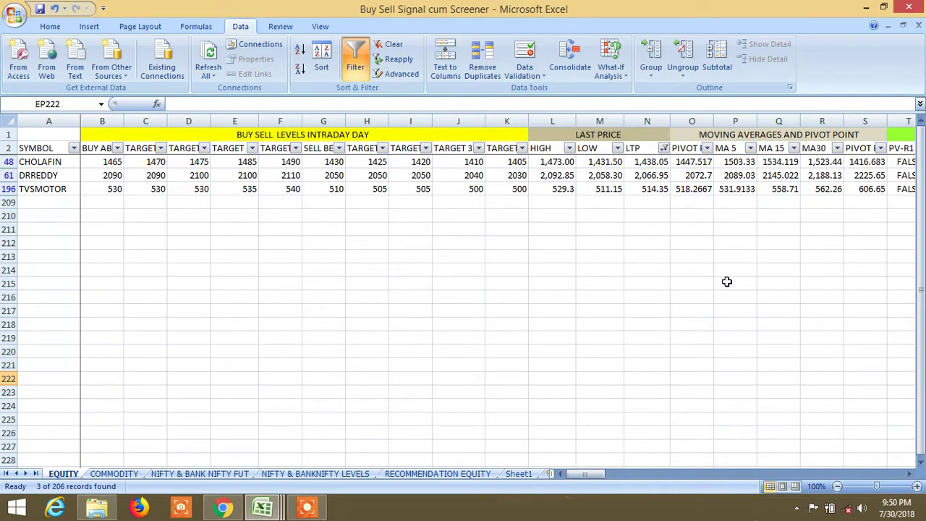
drag(588, 474, 689, 473)
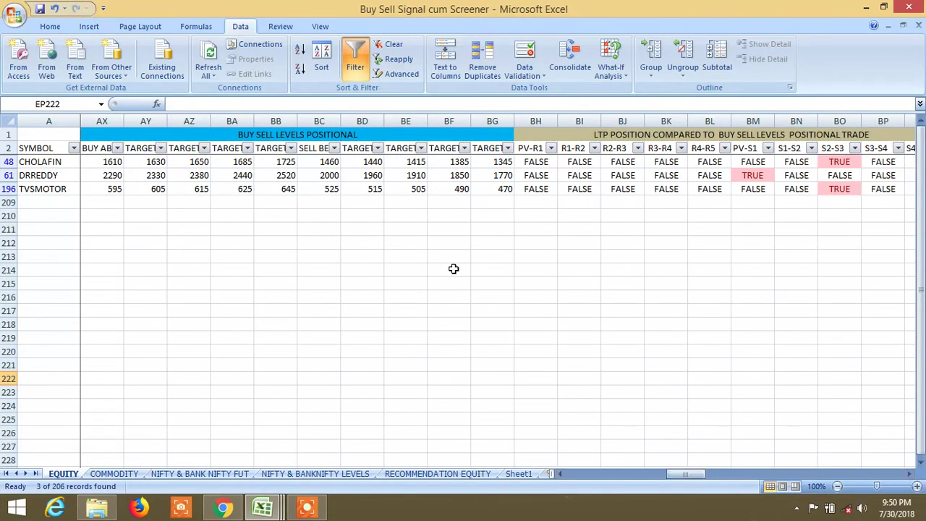
click(475, 474)
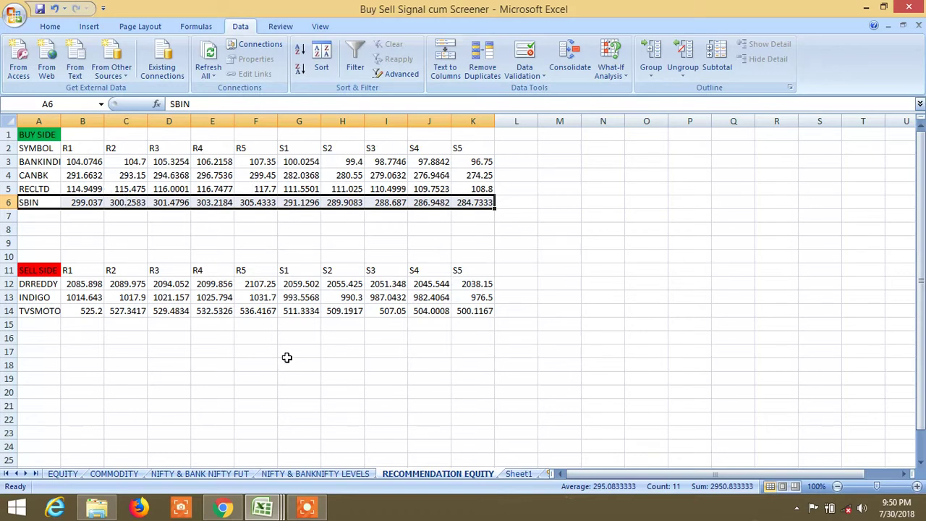
click(63, 475)
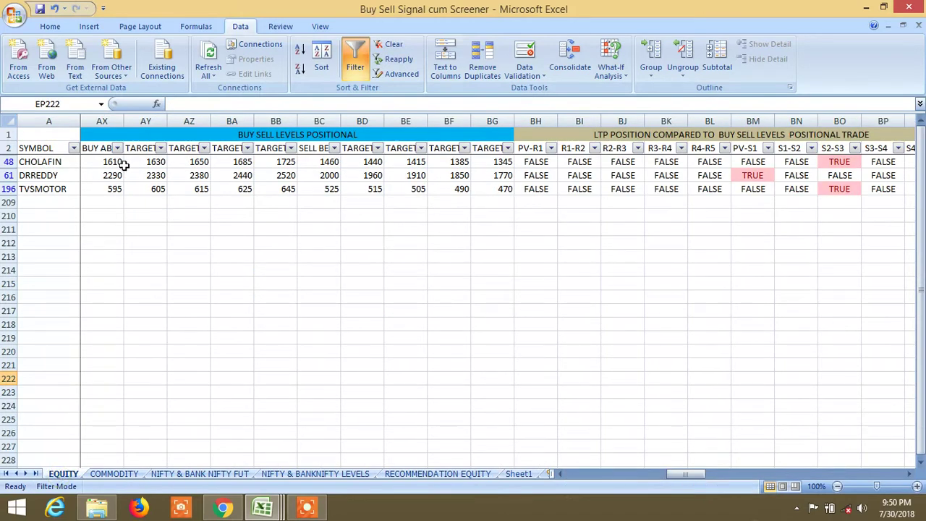
drag(688, 474, 583, 480)
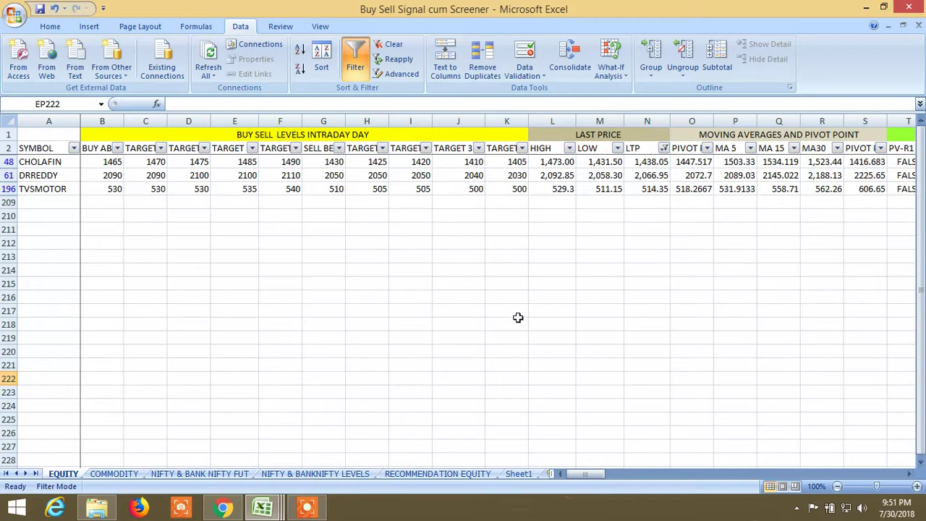
Remove all filters from the EQUITY sheet and turn filtering back on for the header in row 2
click(356, 58)
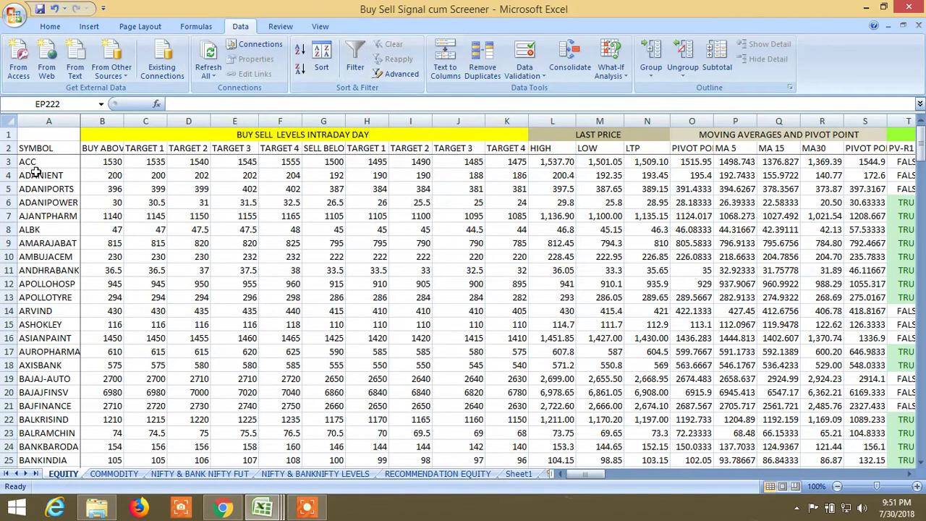
click(8, 148)
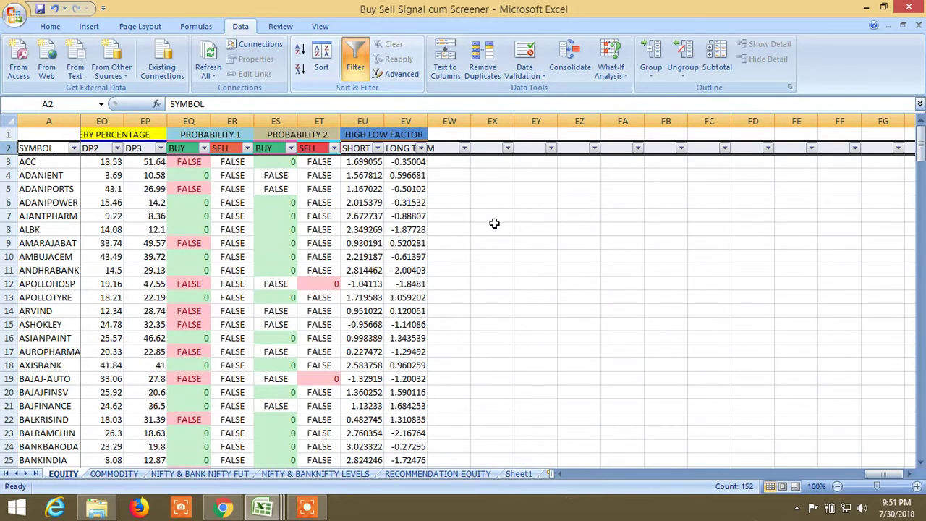
Filter the BUY columns under PROBABILITY 1 and PROBABILITY 2 to show only the rows with the value 0
drag(884, 475, 875, 479)
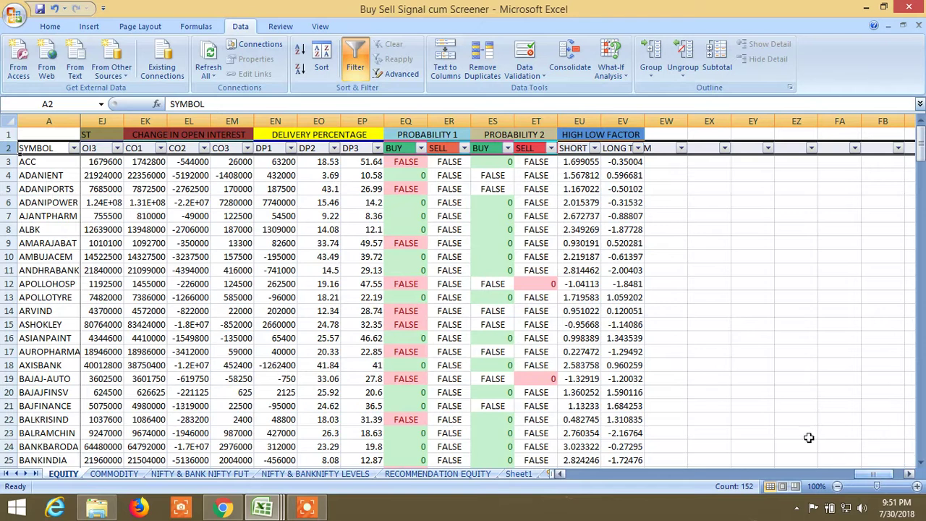
click(421, 148)
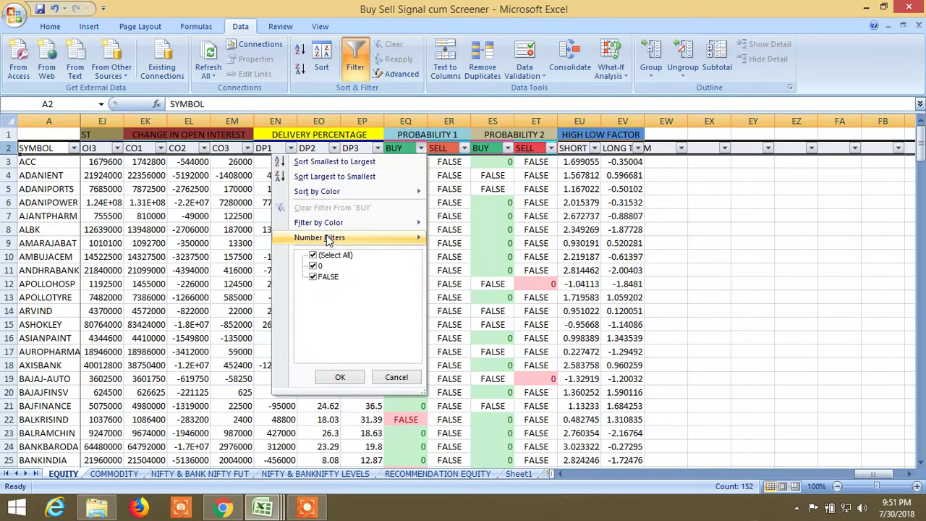
click(313, 278)
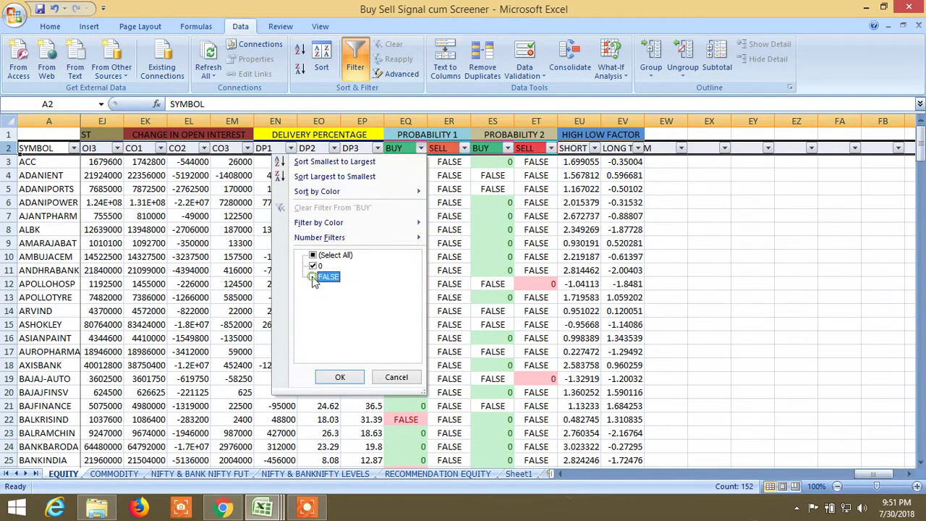
click(337, 377)
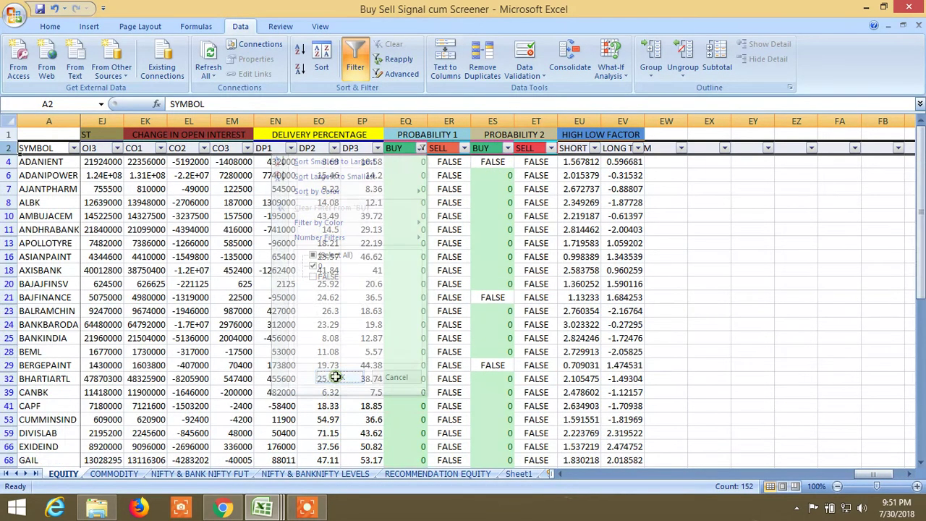
click(507, 148)
click(400, 278)
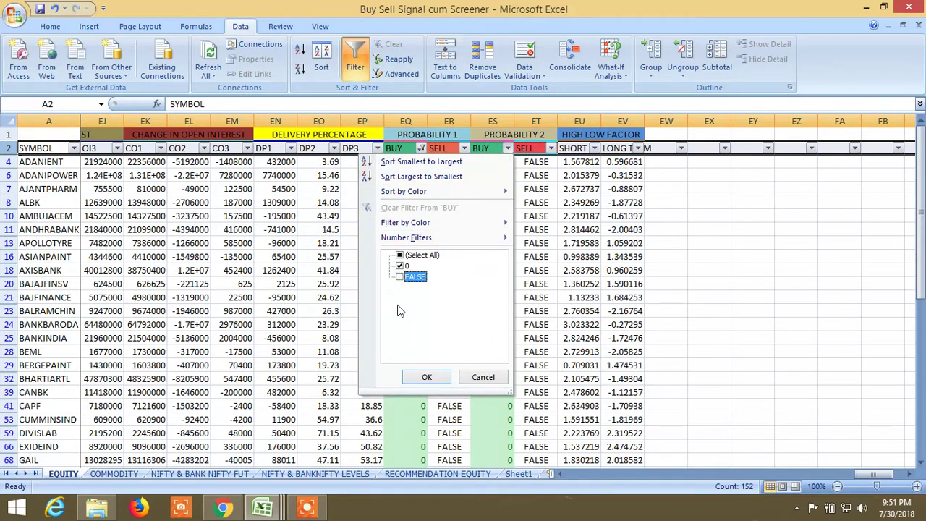
click(426, 377)
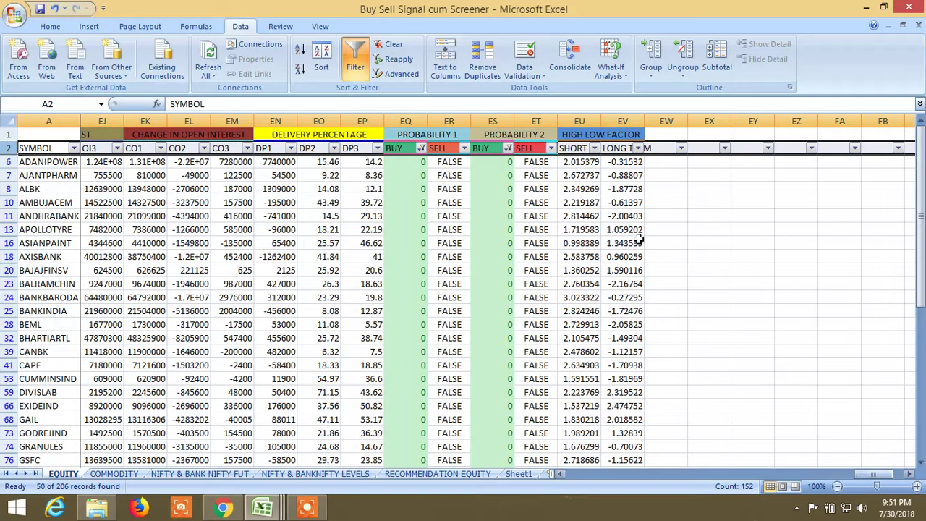
Filter the SHORT TERM column under HIGH LOW FACTOR to values greater than 2
click(594, 148)
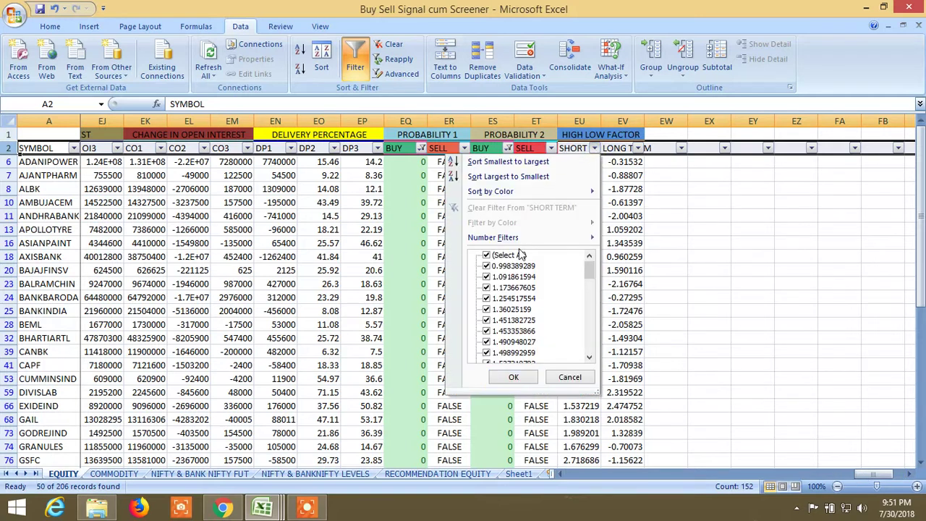
mouse_move(511, 239)
click(648, 270)
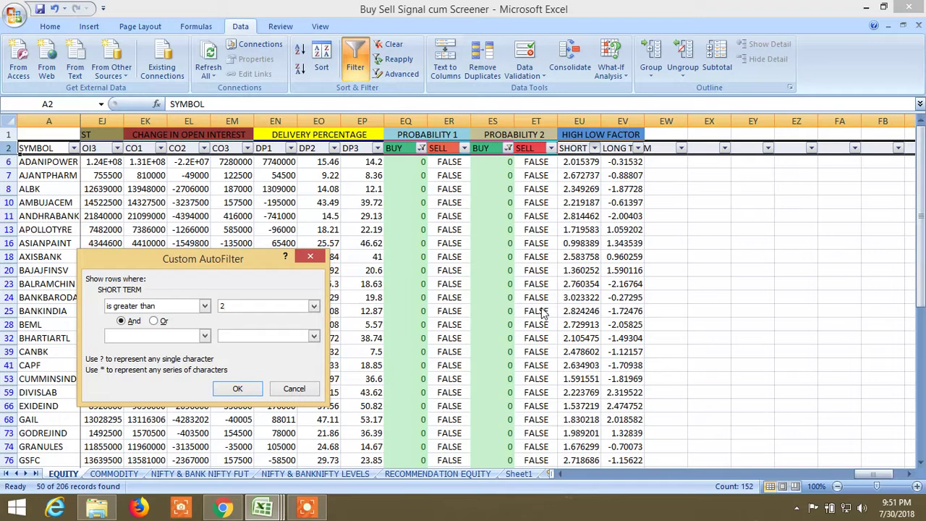
click(237, 389)
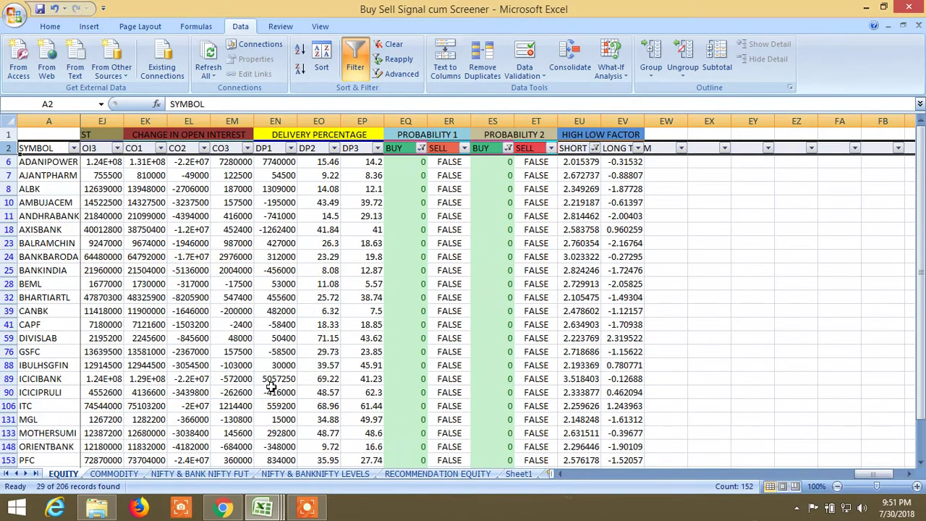
Filter the PV-R1 column under LTP POSITION COMPARED TO BUY SELL LEVEL INTRADAY to show only TRUE rows
drag(876, 474, 623, 479)
click(204, 148)
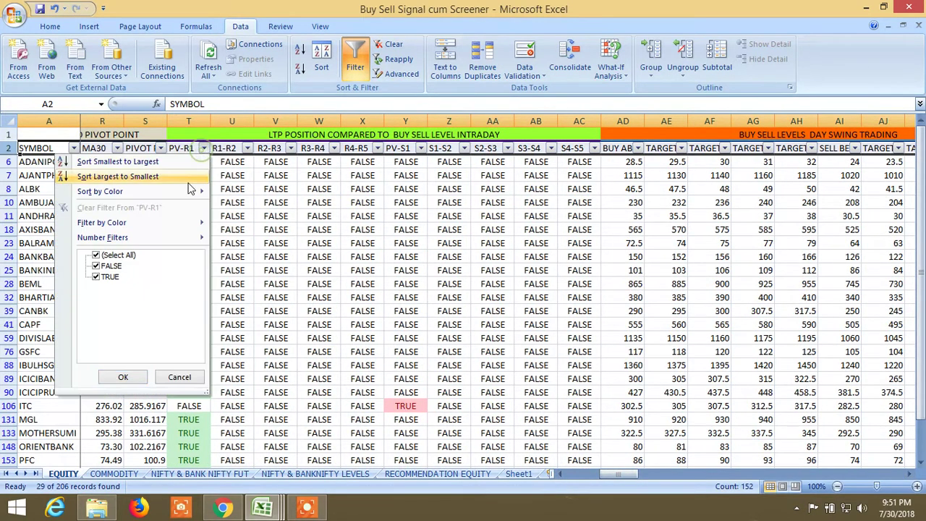
click(103, 267)
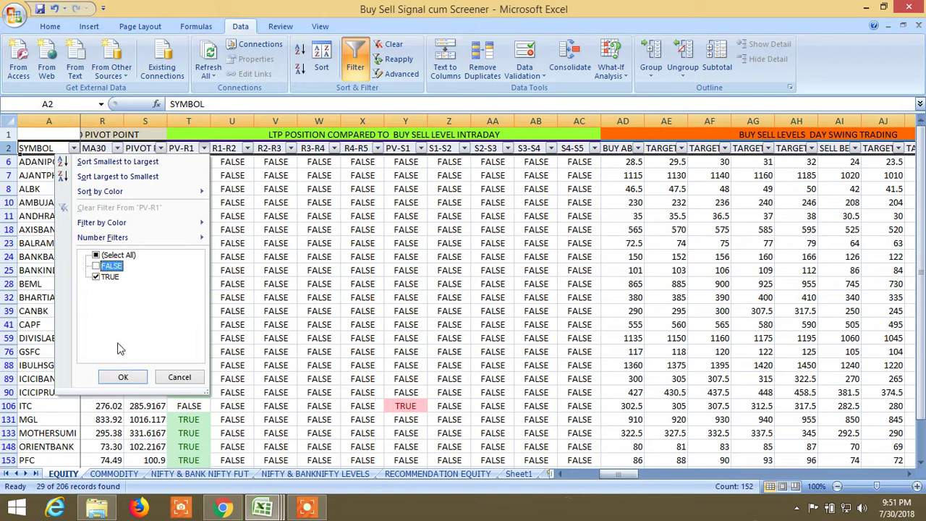
click(124, 382)
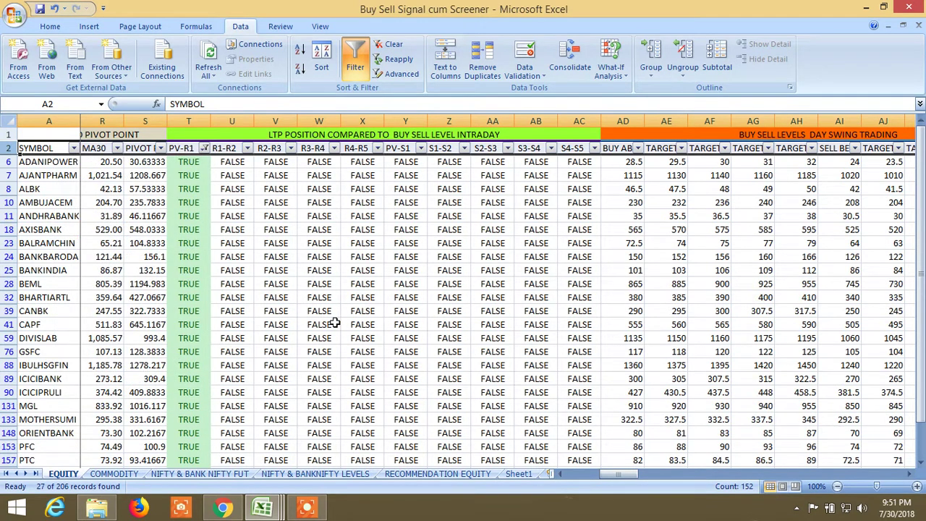
Filter the R2-R3 column under LTP POSITION COMPARED TO BUY SELL short term to show only TRUE rows
drag(615, 476, 735, 474)
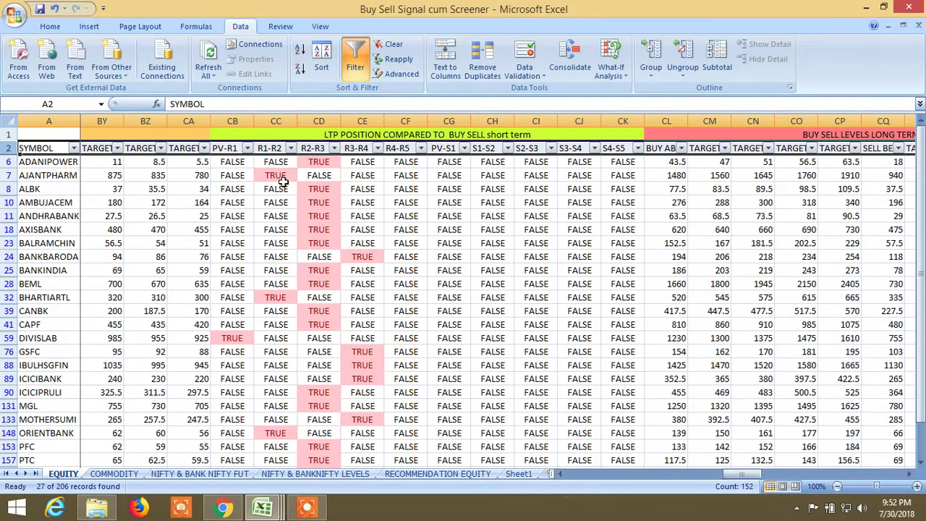
click(335, 150)
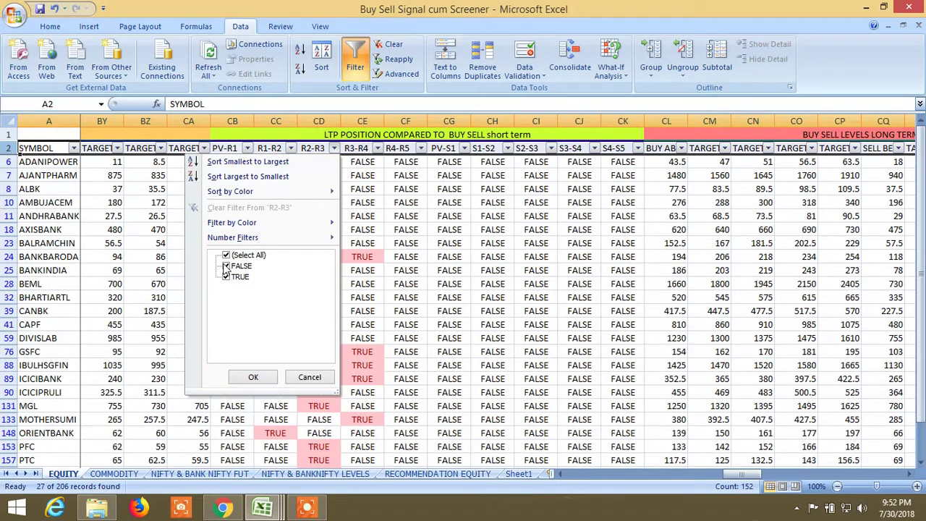
click(253, 377)
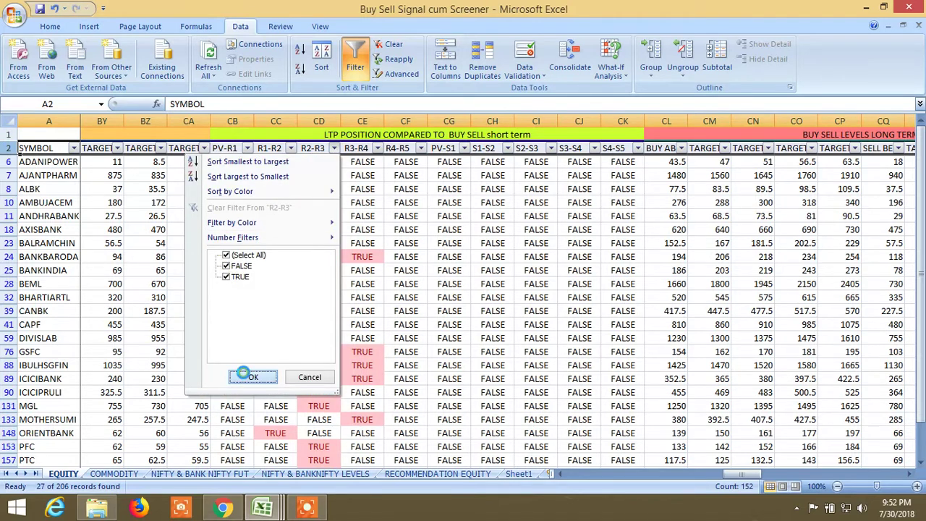
click(334, 147)
click(226, 265)
click(250, 375)
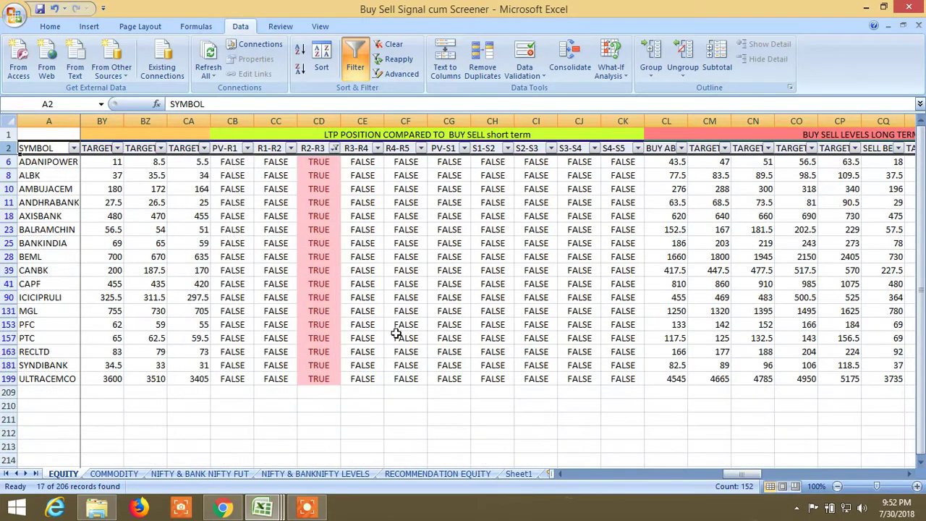
Filter the NEW 1W HIGH column under NEW HIGH LOWS to the value 0 and return to the intraday buy/sell levels
drag(738, 475, 799, 464)
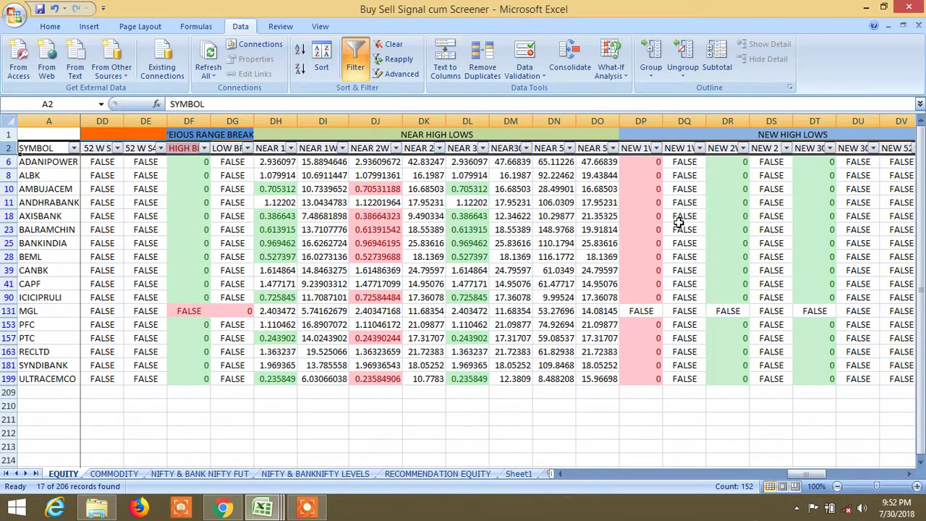
click(656, 148)
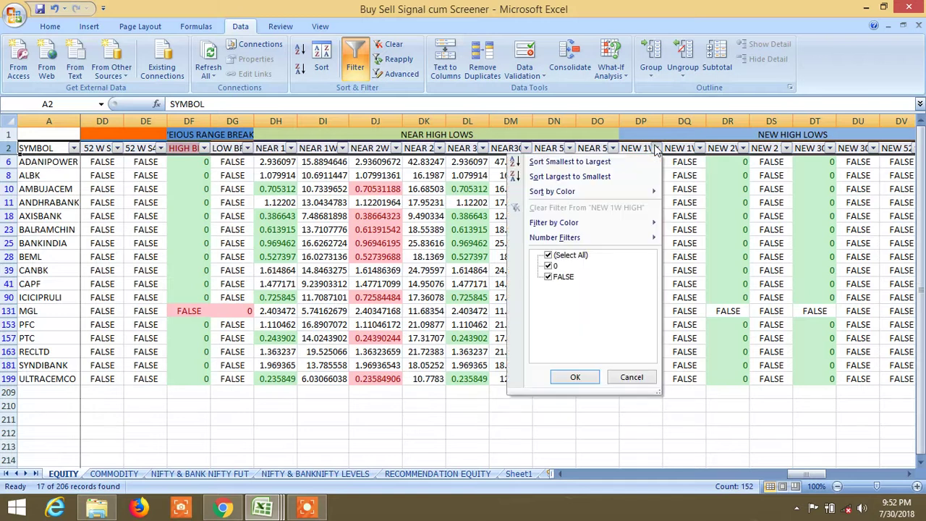
click(550, 278)
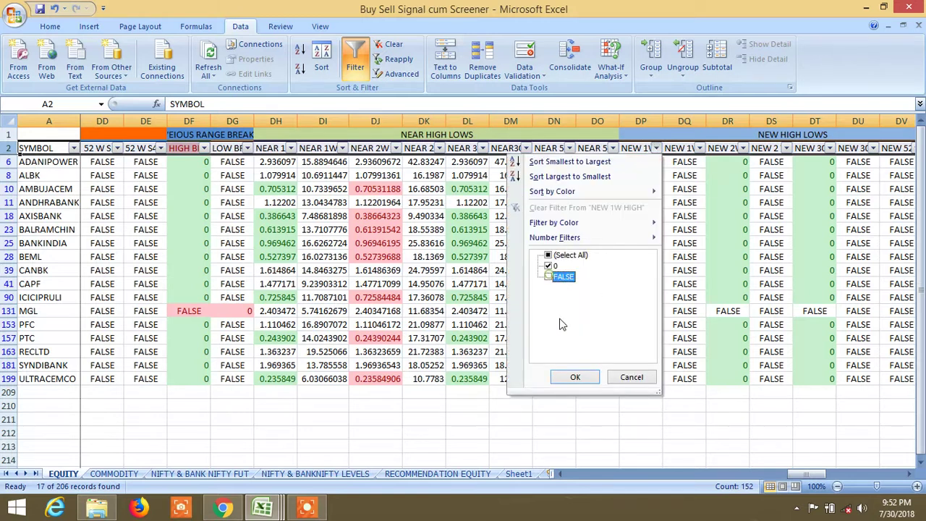
click(576, 377)
drag(813, 472, 516, 474)
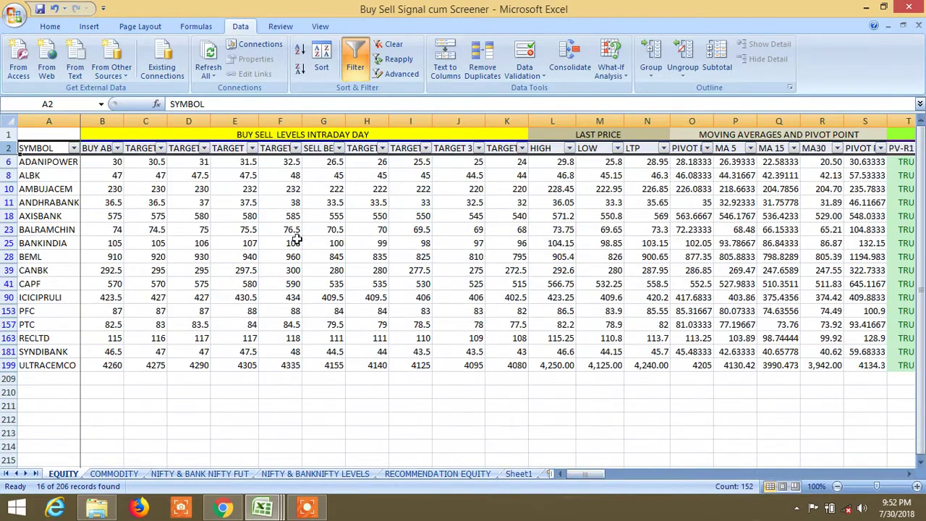